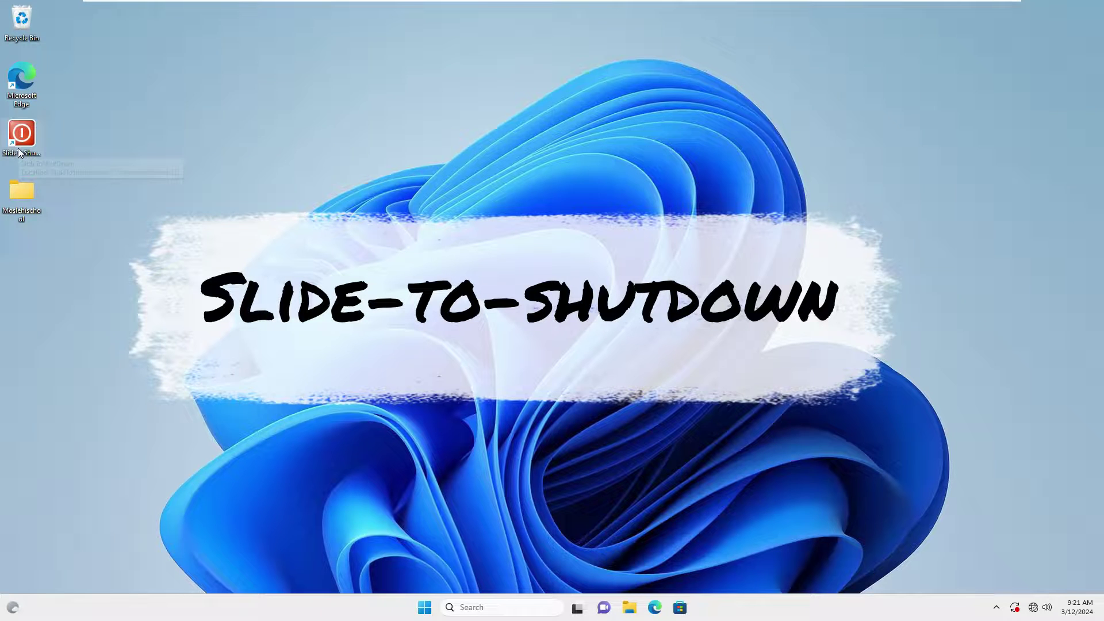
Step: Launch the SlideToShutdown desktop shortcut, then cancel the slide-to-shut-down screen
{"action": "double_click", "coordinate": [19, 151]}
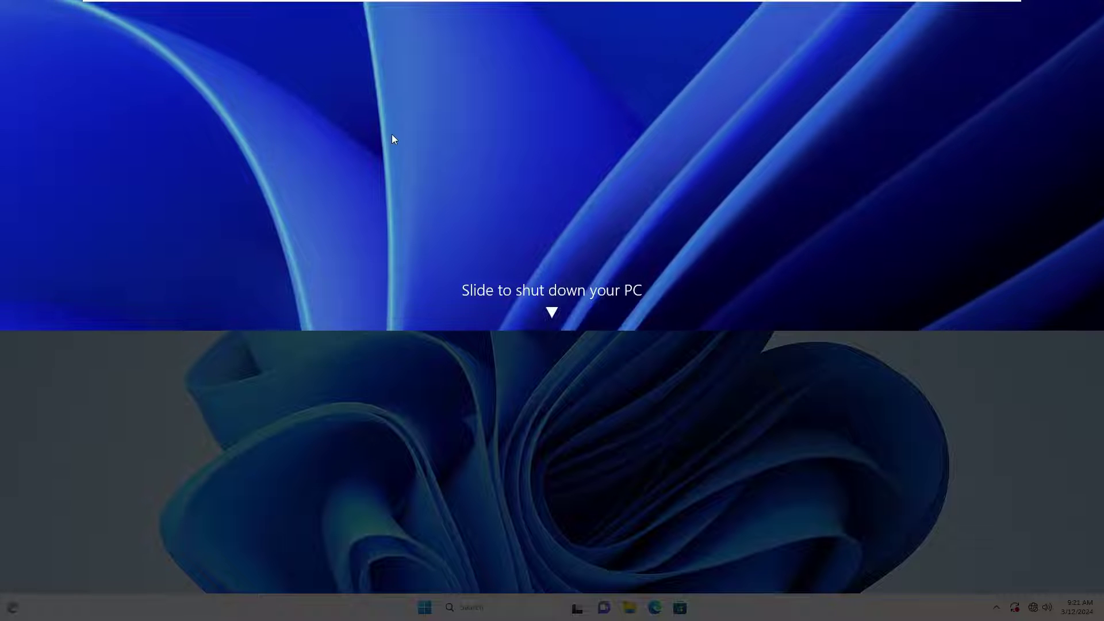
{"action": "left_click", "coordinate": [309, 417]}
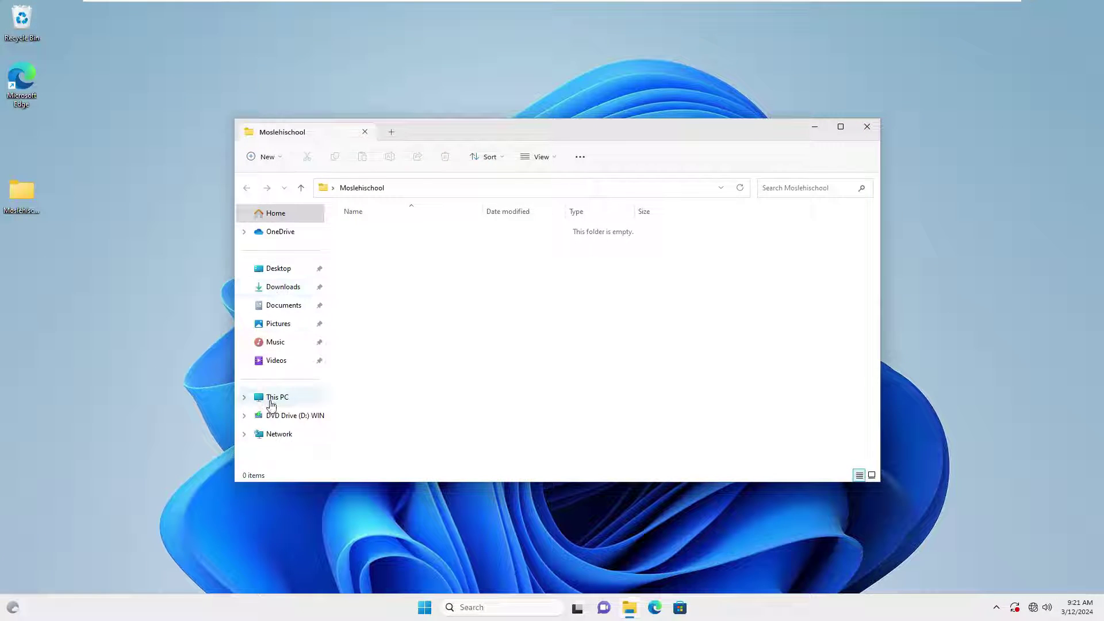
Step: Navigate from This PC through Local Disk (C:) and Windows into the System32 folder
{"action": "left_click", "coordinate": [275, 398]}
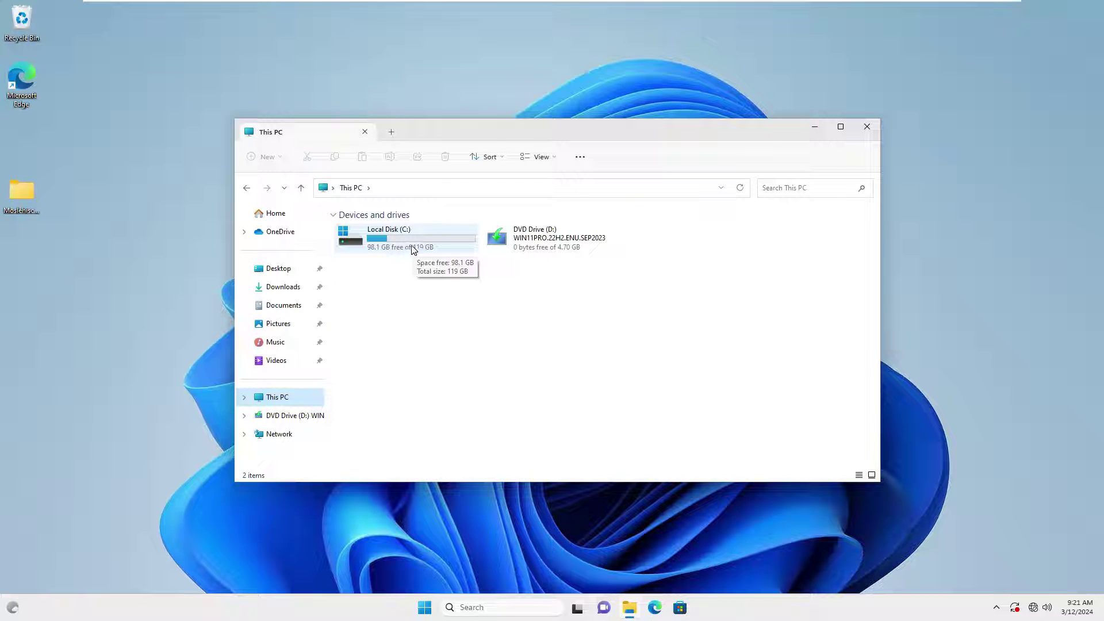
{"action": "double_click", "coordinate": [403, 239]}
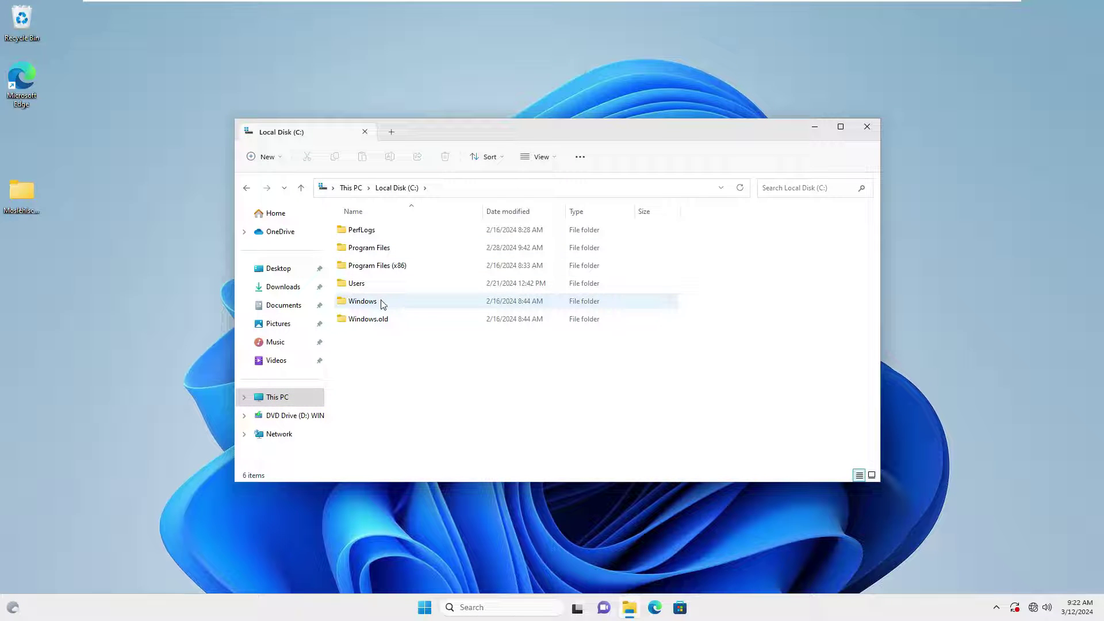
{"action": "double_click", "coordinate": [382, 302]}
{"action": "key", "text": "s"}
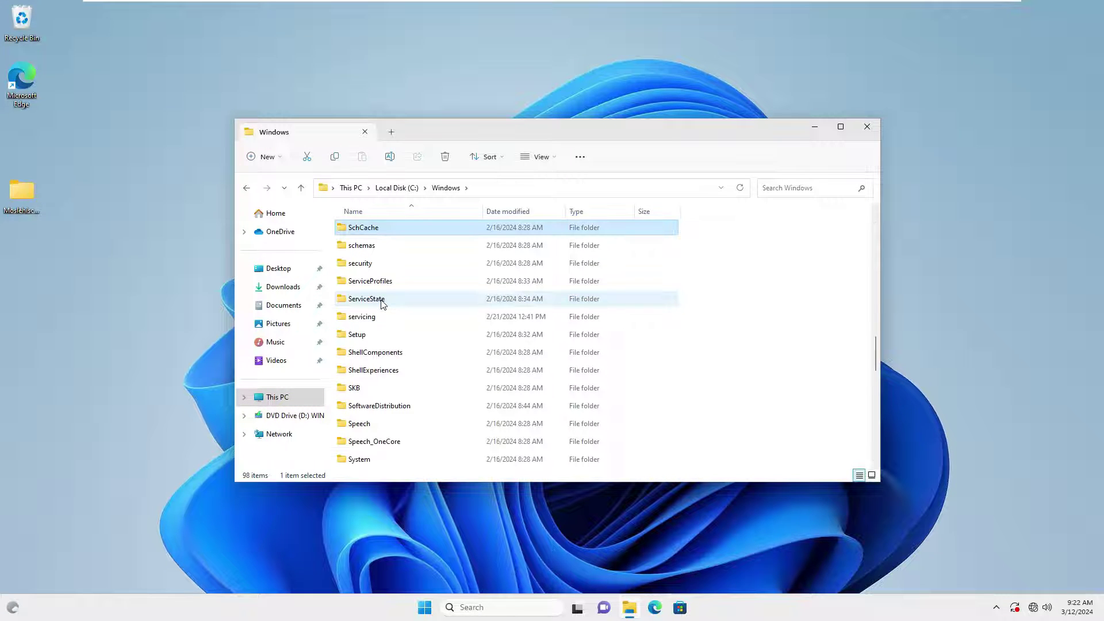
{"action": "key", "text": "s"}
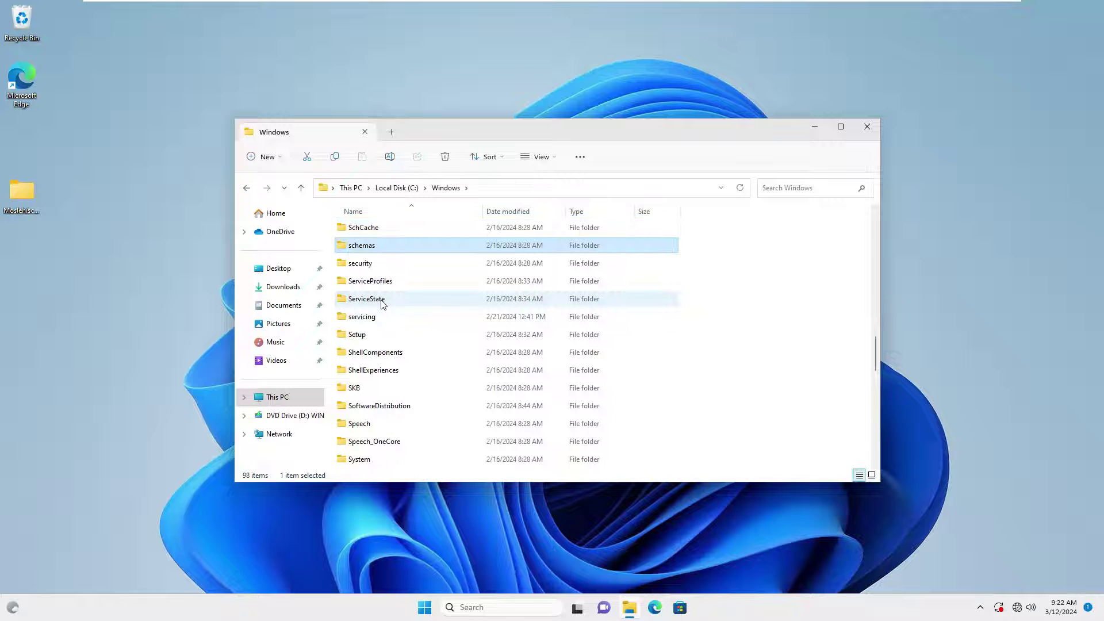
{"action": "key", "text": "s"}
{"action": "key", "text": "y"}
{"action": "key", "text": "alt+shift"}
{"action": "key", "text": "Down"}
{"action": "key", "text": "Return"}
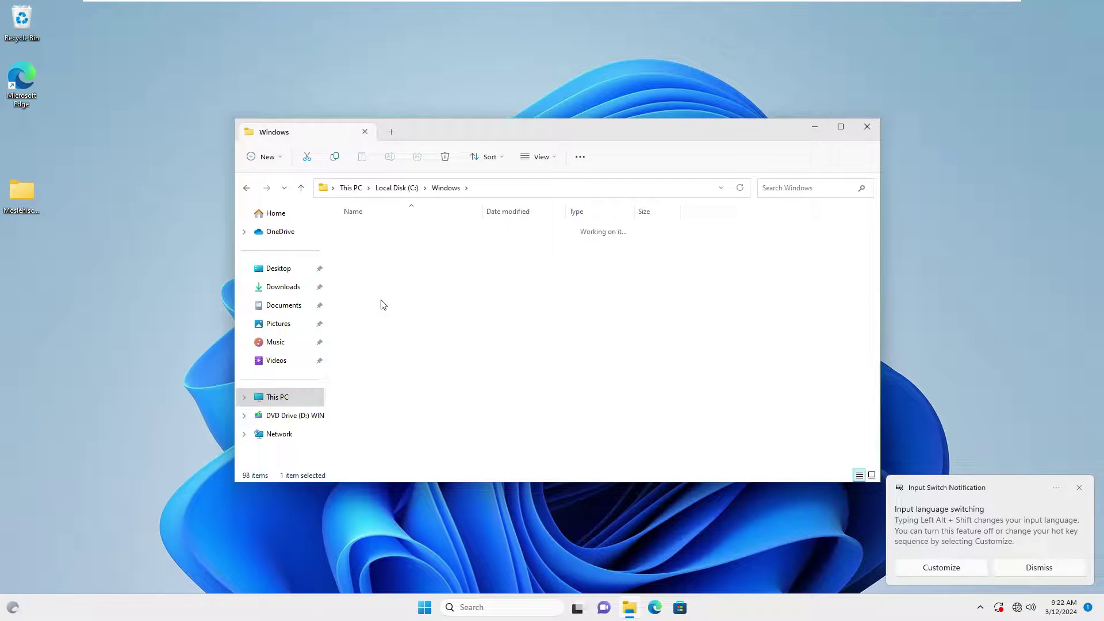
Step: Send SlideToShutDown to the desktop as a shortcut and close File Explorer
{"action": "key", "text": "s"}
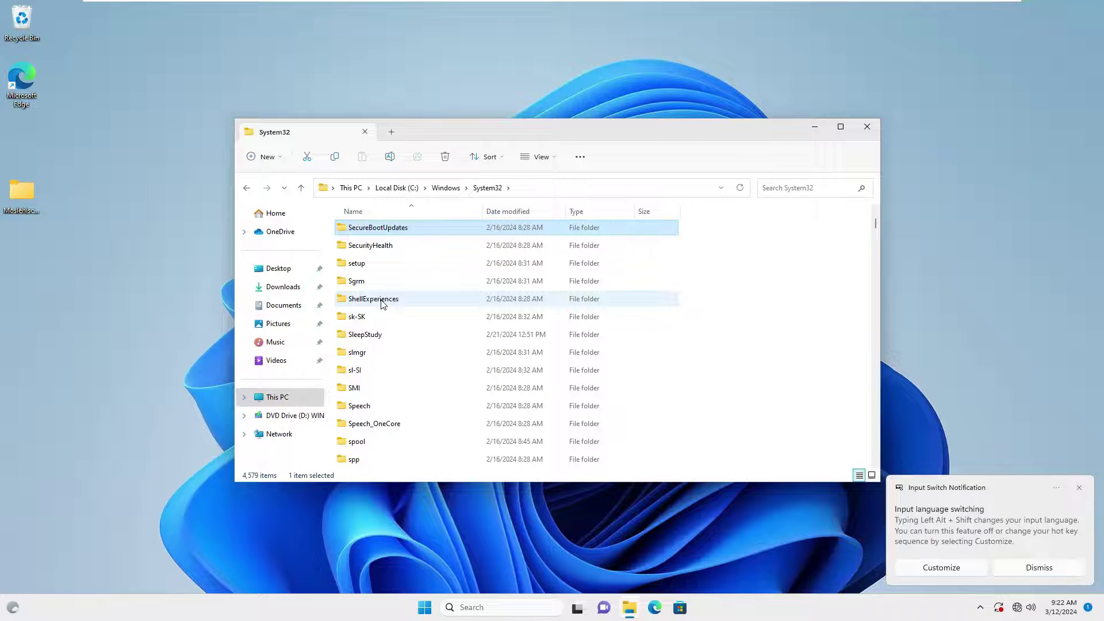
{"action": "key", "text": "l"}
{"action": "key", "text": "i"}
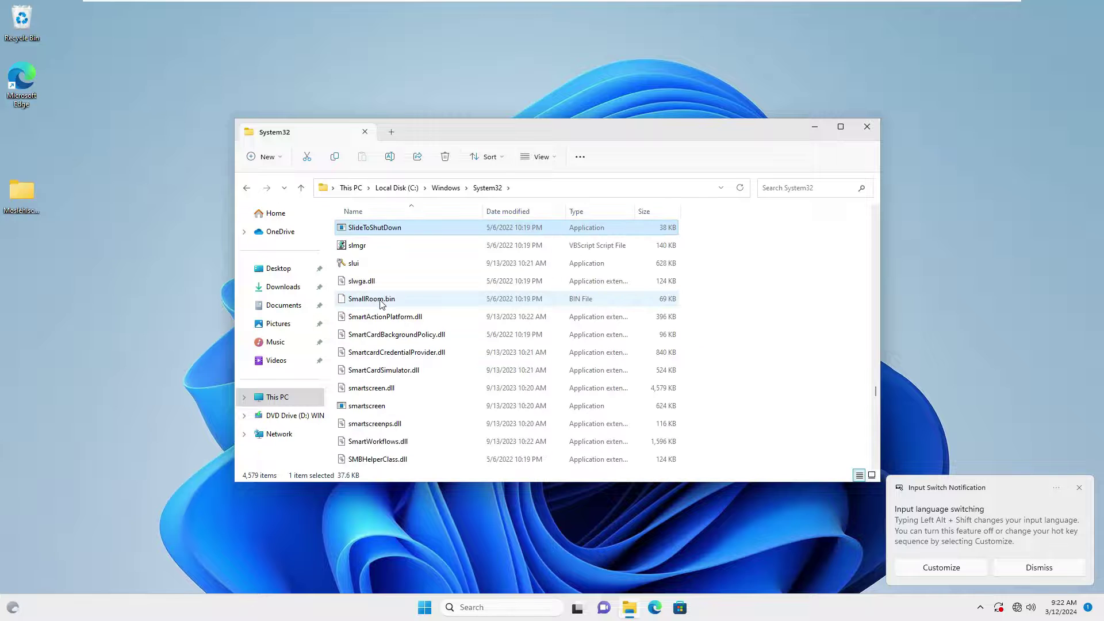
{"action": "right_click", "coordinate": [421, 228]}
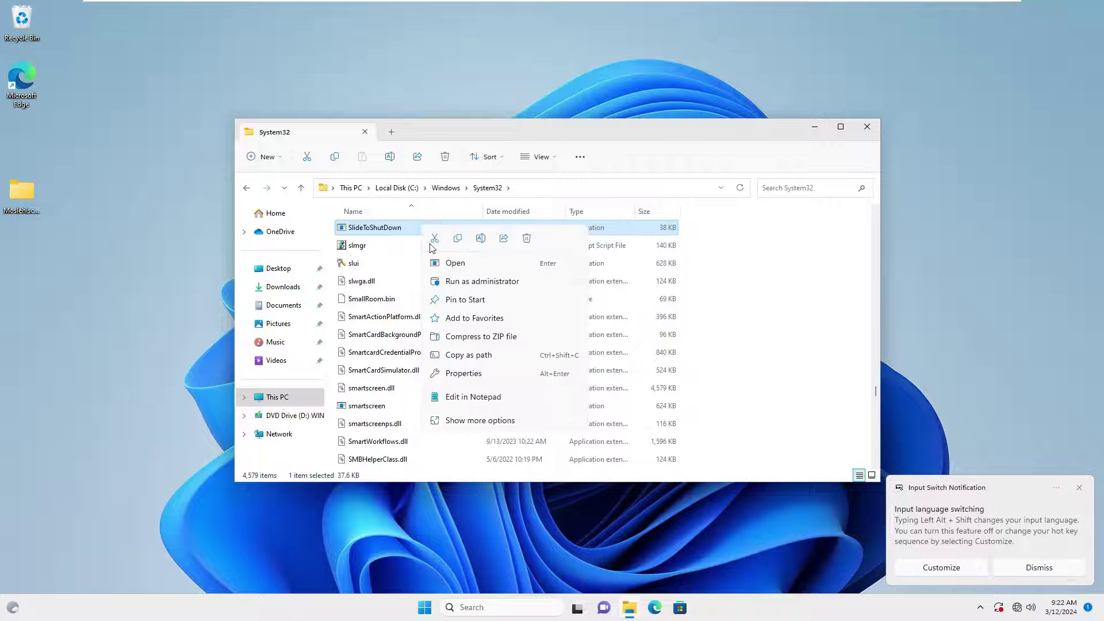
{"action": "left_click", "coordinate": [489, 420]}
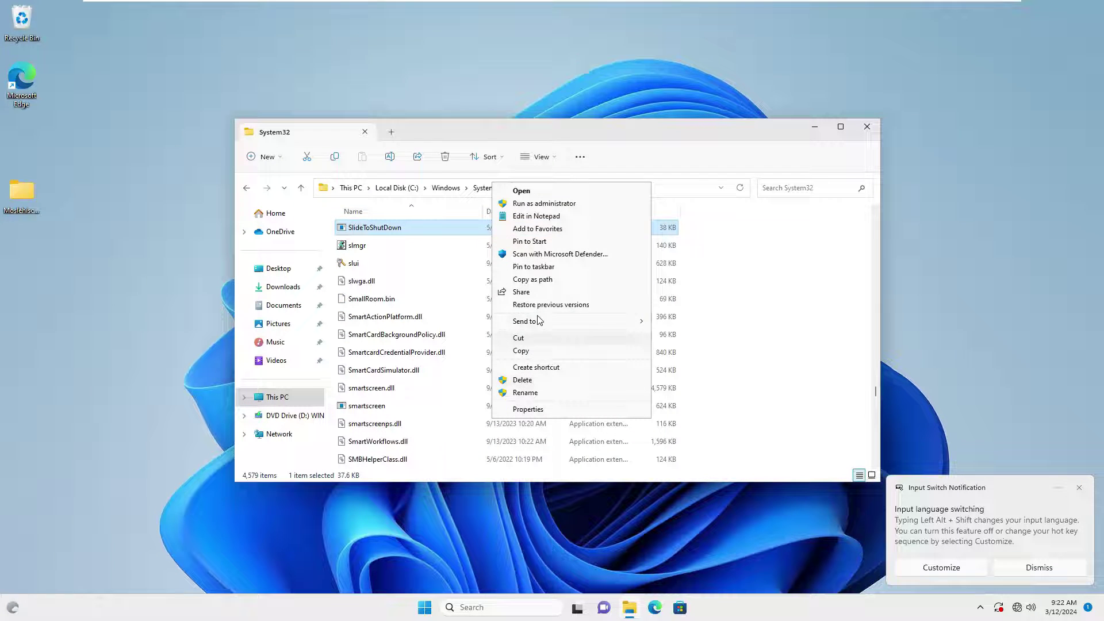
{"action": "mouse_move", "coordinate": [540, 320]}
{"action": "left_click", "coordinate": [690, 352]}
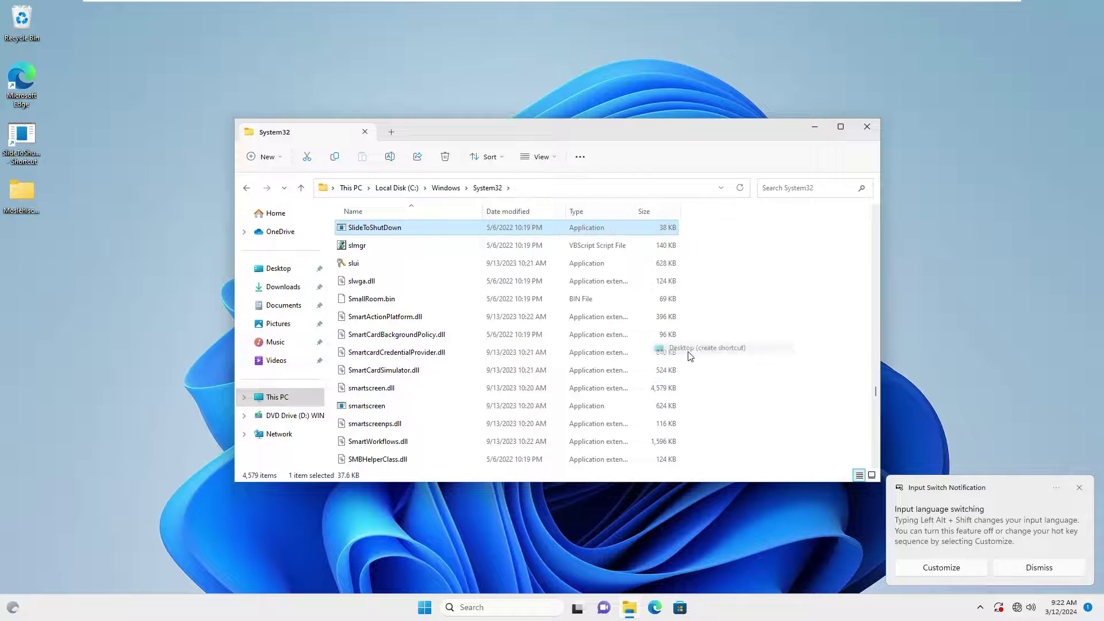
{"action": "left_click", "coordinate": [867, 127]}
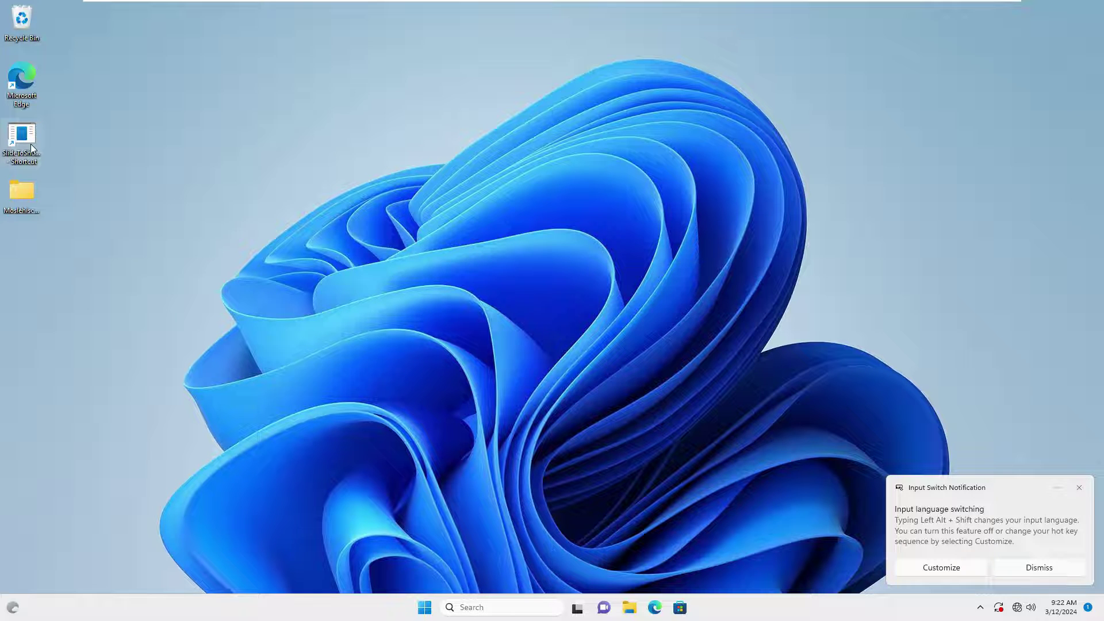
Step: Change the new desktop shortcut's icon to the red power icon and close its Properties
{"action": "right_click", "coordinate": [30, 144]}
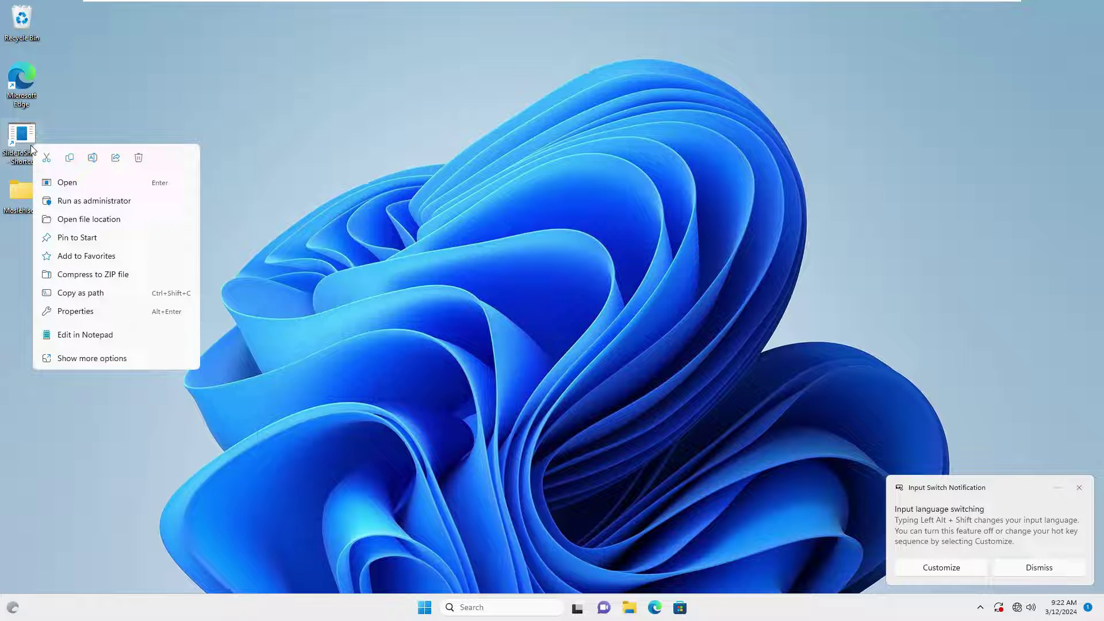
{"action": "left_click", "coordinate": [84, 359]}
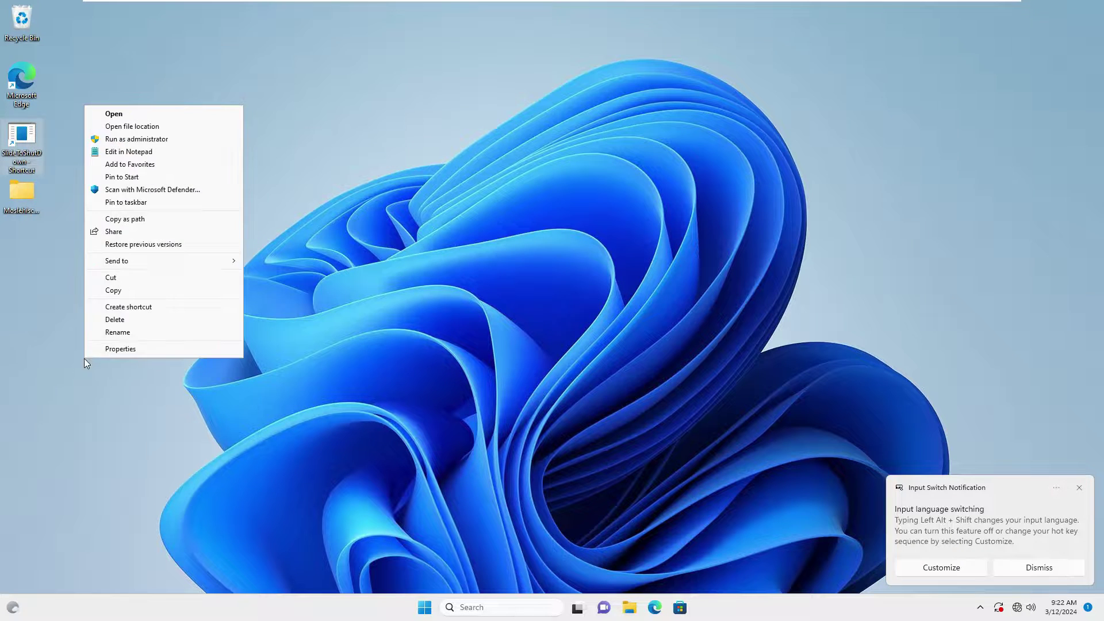
{"action": "left_click", "coordinate": [106, 350]}
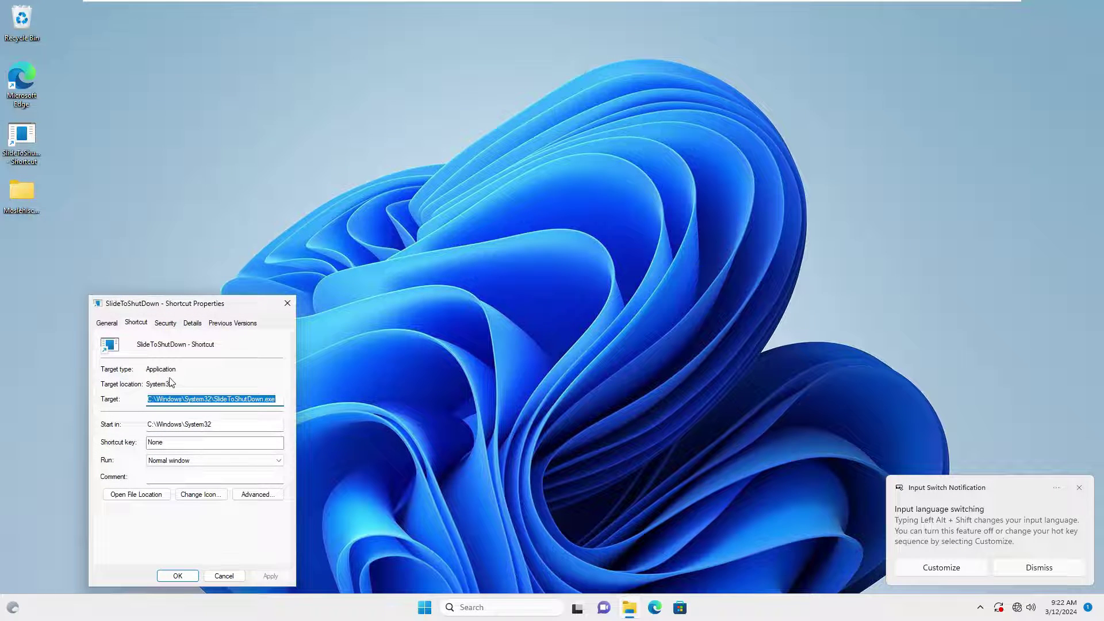
{"action": "left_click", "coordinate": [190, 500]}
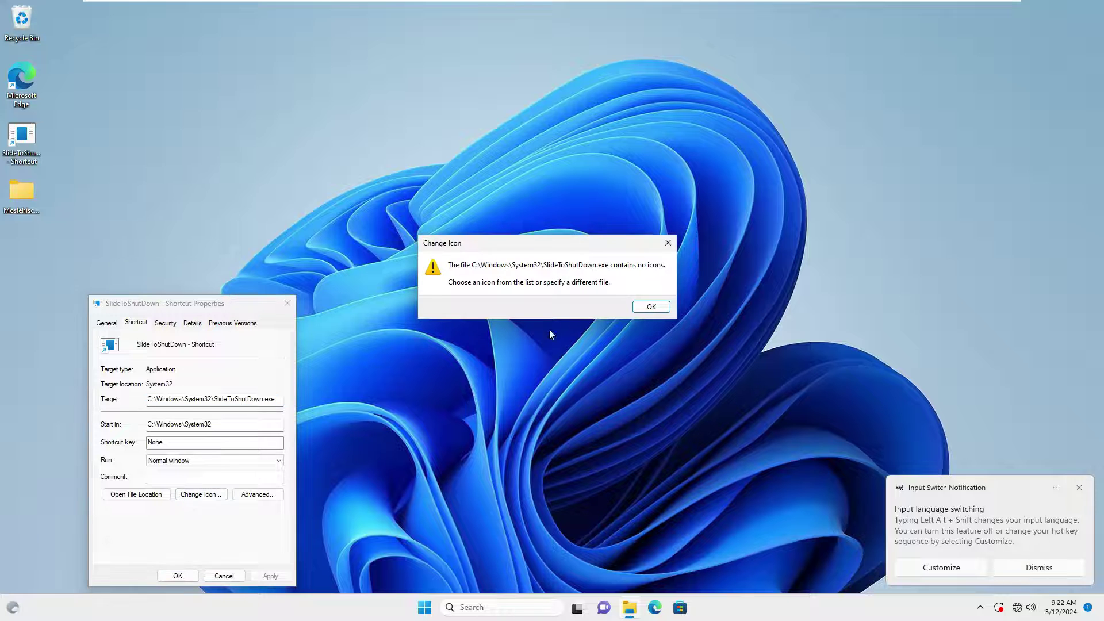
{"action": "left_click", "coordinate": [646, 305]}
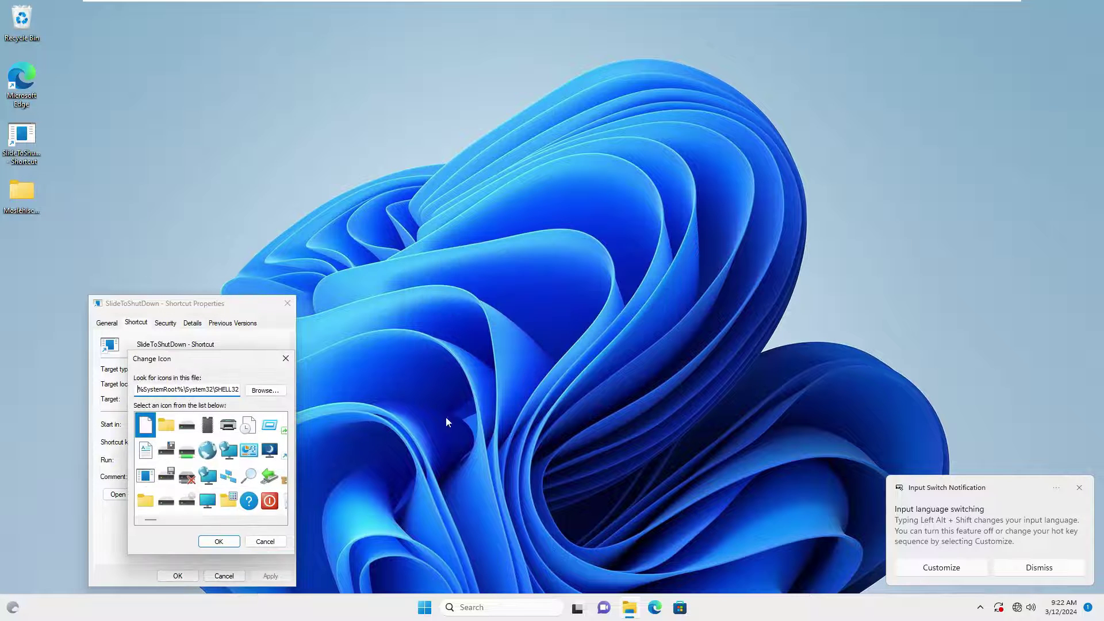
{"action": "left_click", "coordinate": [270, 501]}
{"action": "left_click", "coordinate": [222, 542]}
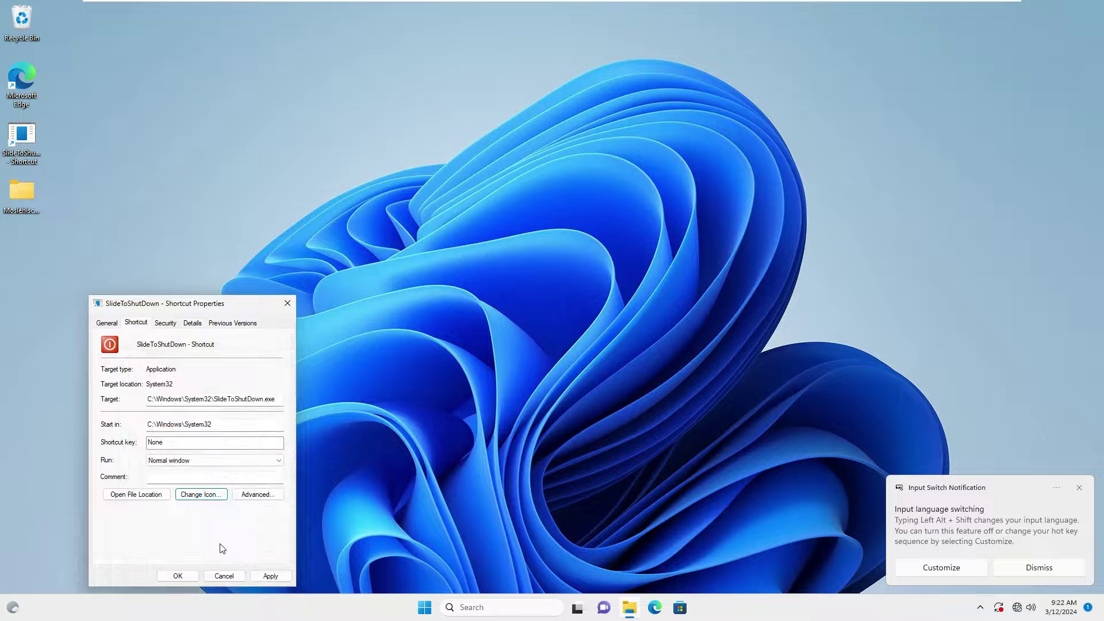
{"action": "left_click", "coordinate": [178, 576]}
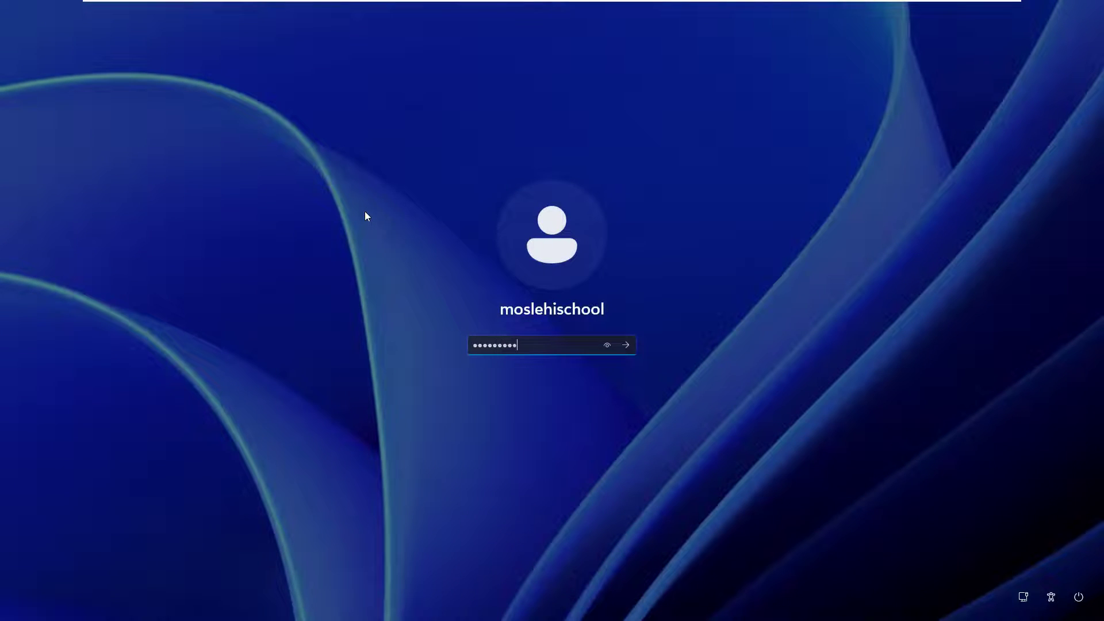
{"action": "key", "text": "Return"}
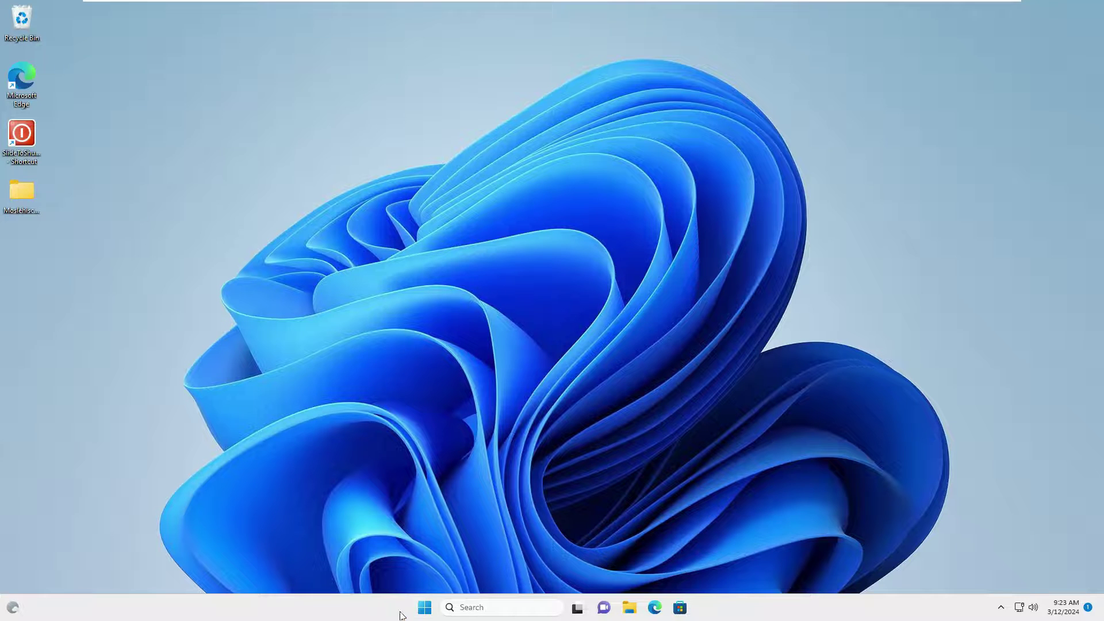
Step: Open Command Prompt from a Start search and move its window toward the screen centre
{"action": "left_click", "coordinate": [425, 607]}
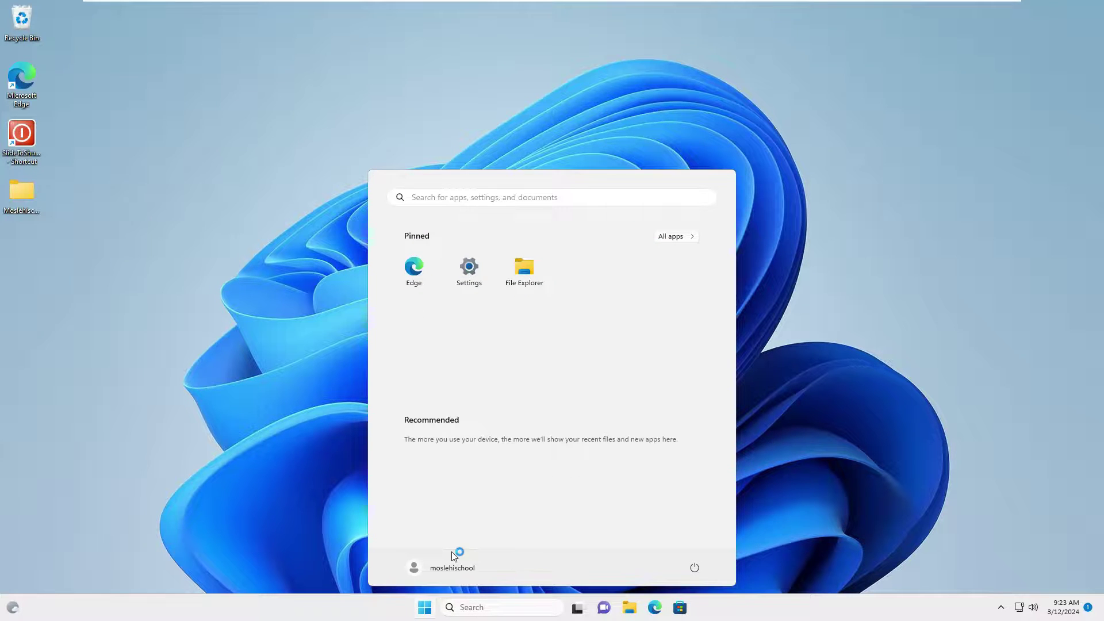
{"action": "type", "text": "coma"}
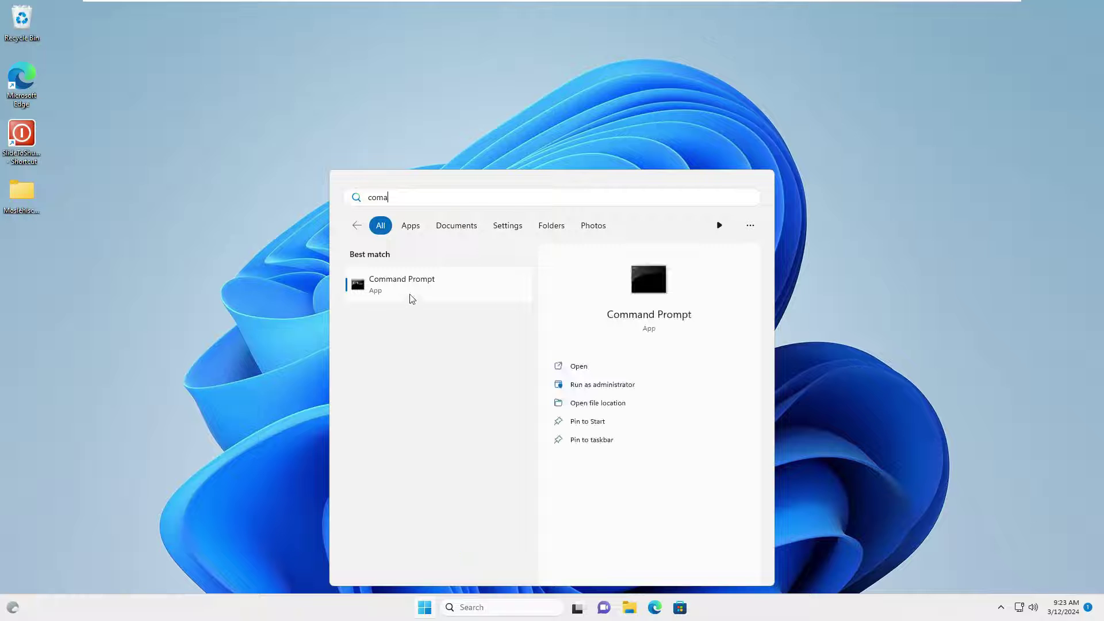
{"action": "left_click", "coordinate": [387, 292]}
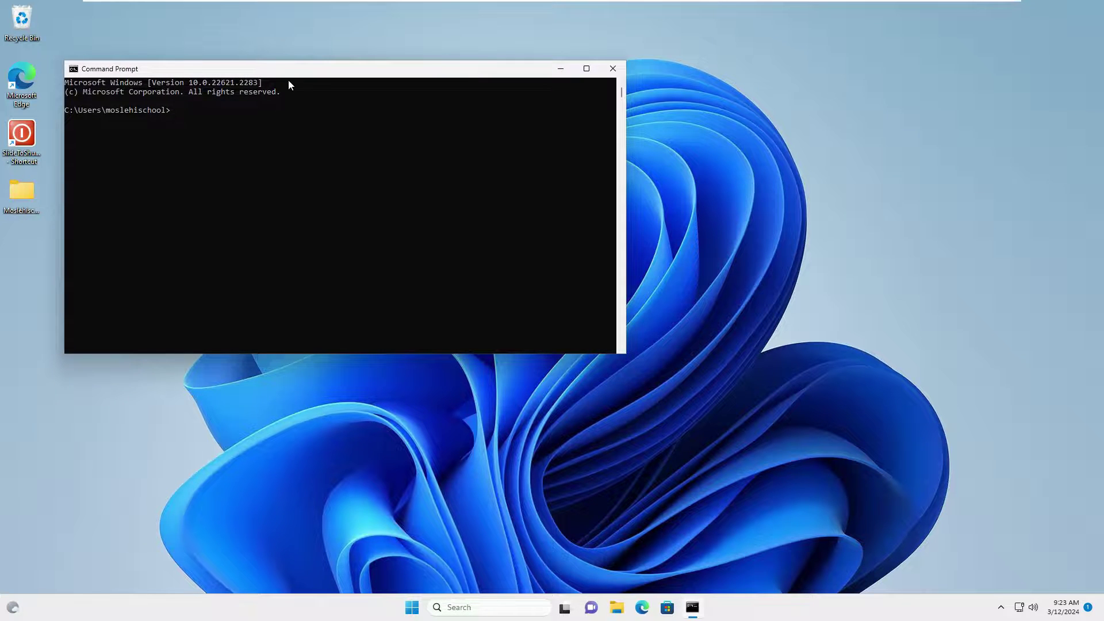
{"action": "left_click_drag", "start_coordinate": [289, 85], "coordinate": [437, 138]}
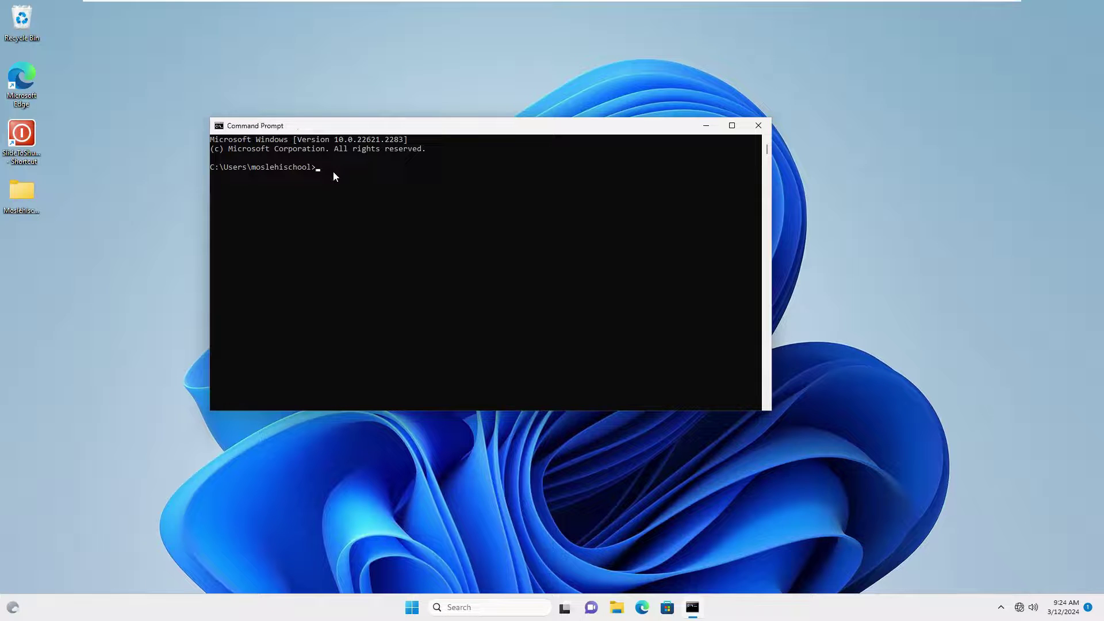
Step: Run the slidetoshutdown command, then dismiss the slide-to-shut-down panel without shutting down
{"action": "type", "text": "slide"}
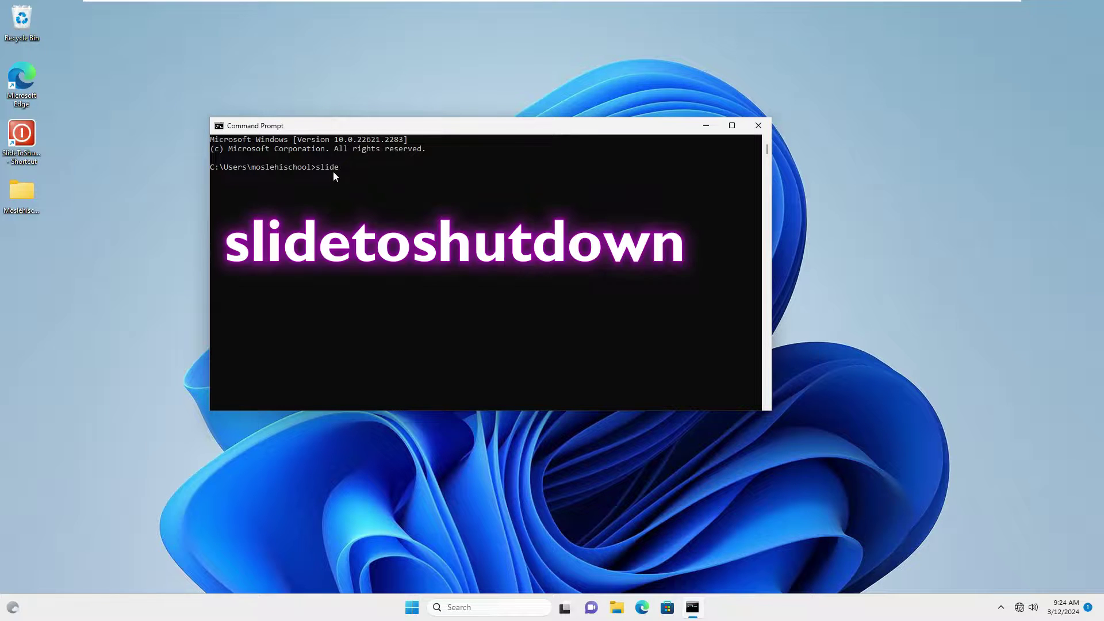
{"action": "type", "text": "toshutdown"}
{"action": "left_click_drag", "start_coordinate": [316, 168], "coordinate": [384, 171]}
{"action": "key", "text": "ctrl+c"}
{"action": "key", "text": "Return"}
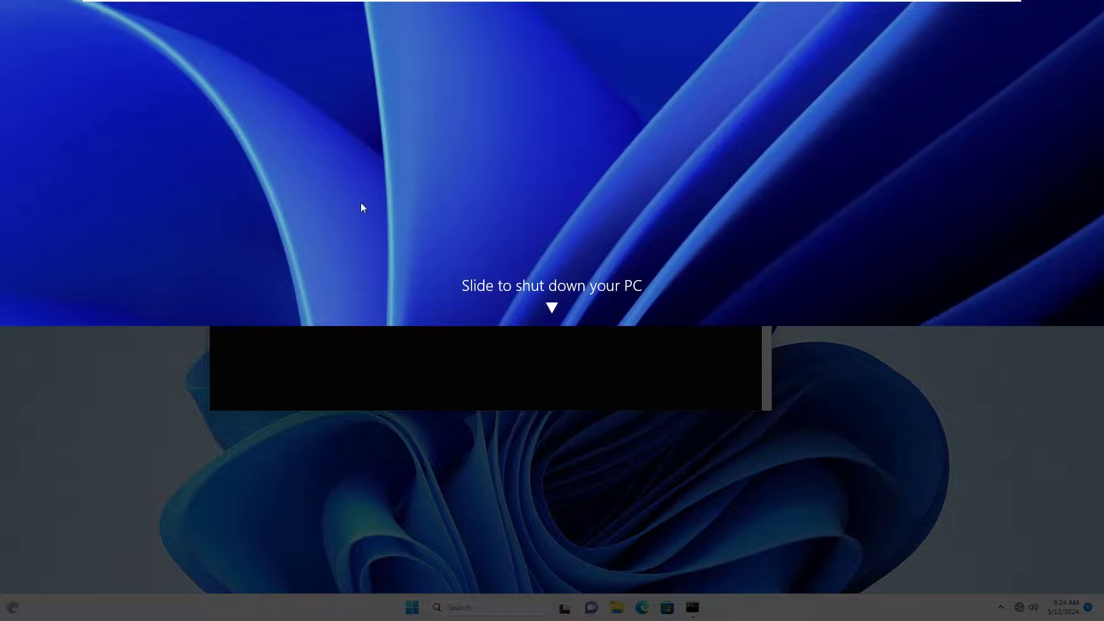
{"action": "left_click", "coordinate": [404, 448]}
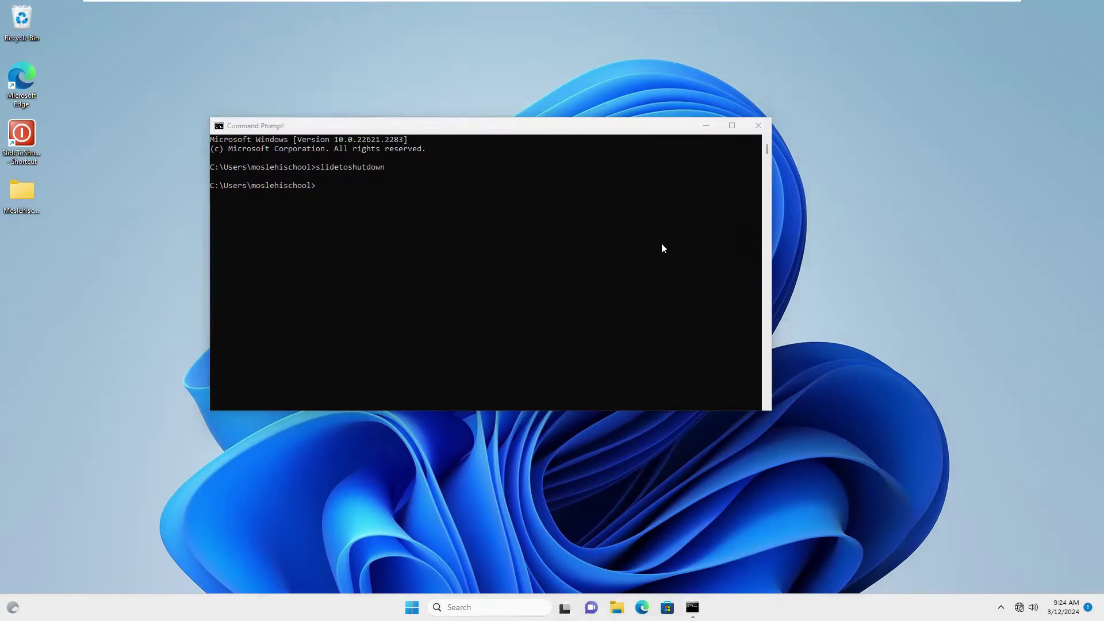
Step: Close Command Prompt and give the SlideToShutDown shortcut the key Ctrl + Alt + S
{"action": "left_click", "coordinate": [758, 125]}
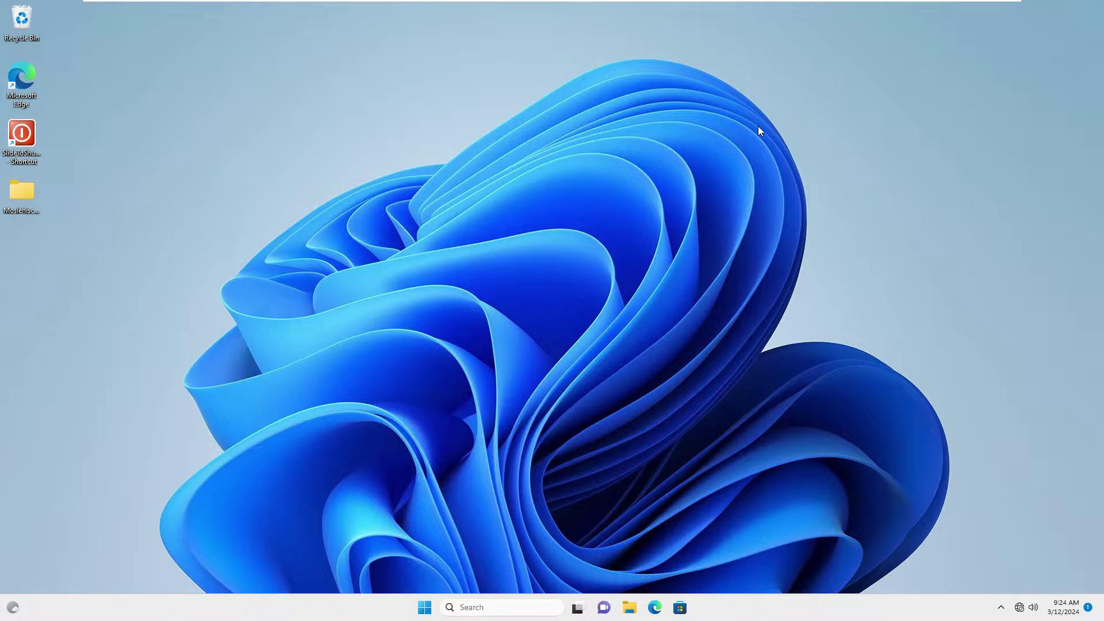
{"action": "right_click", "coordinate": [26, 142]}
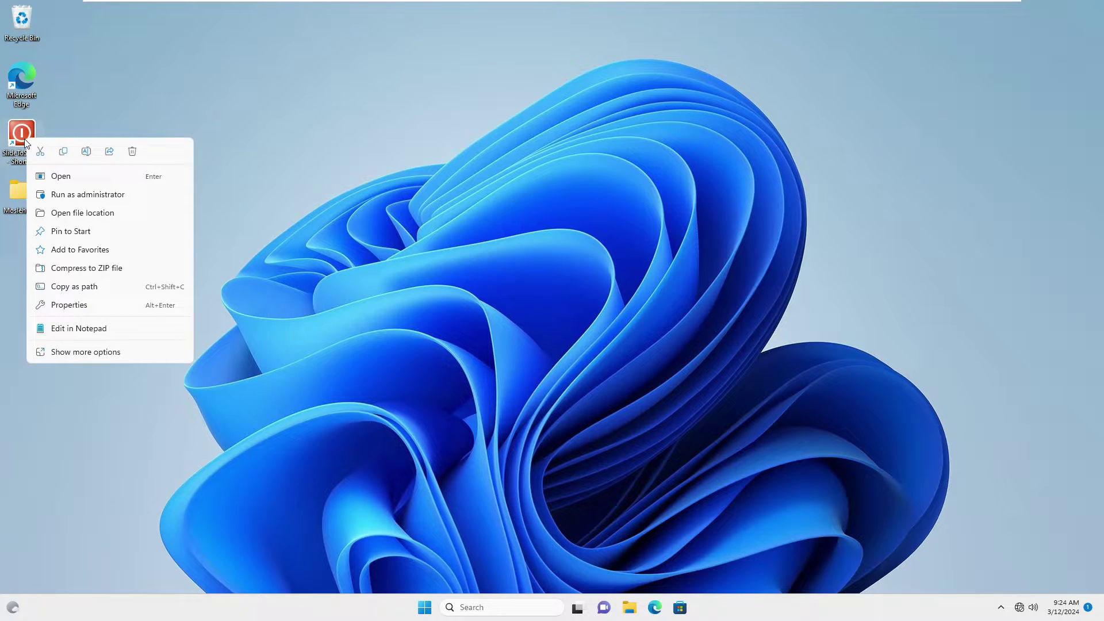
{"action": "left_click", "coordinate": [80, 351]}
{"action": "left_click", "coordinate": [91, 343]}
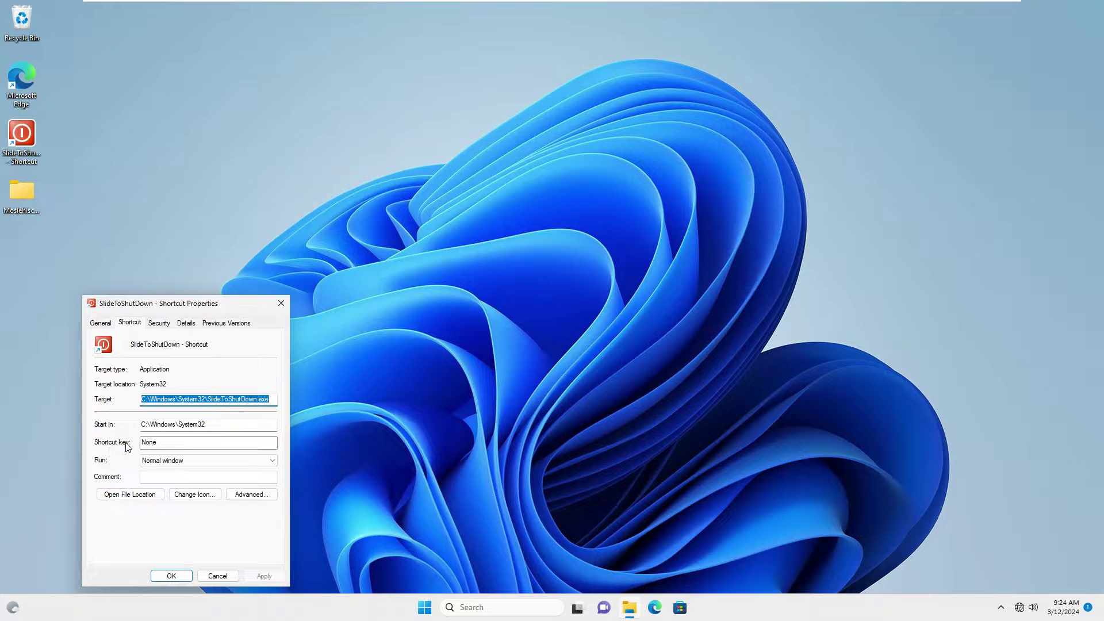
{"action": "left_click", "coordinate": [162, 446]}
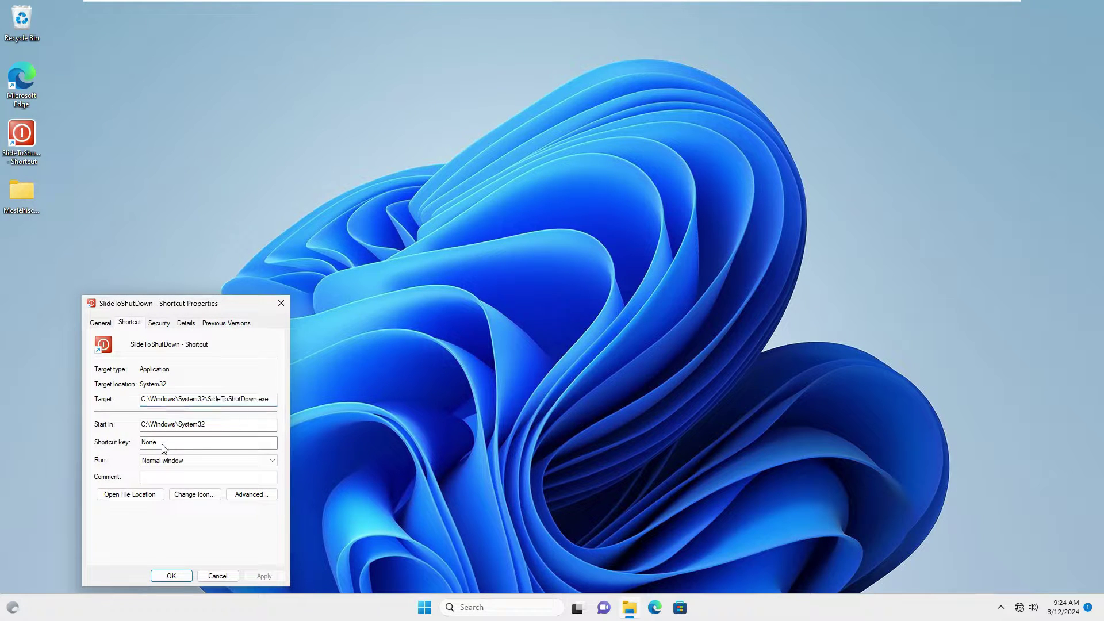
{"action": "key", "text": "ctrl+alt"}
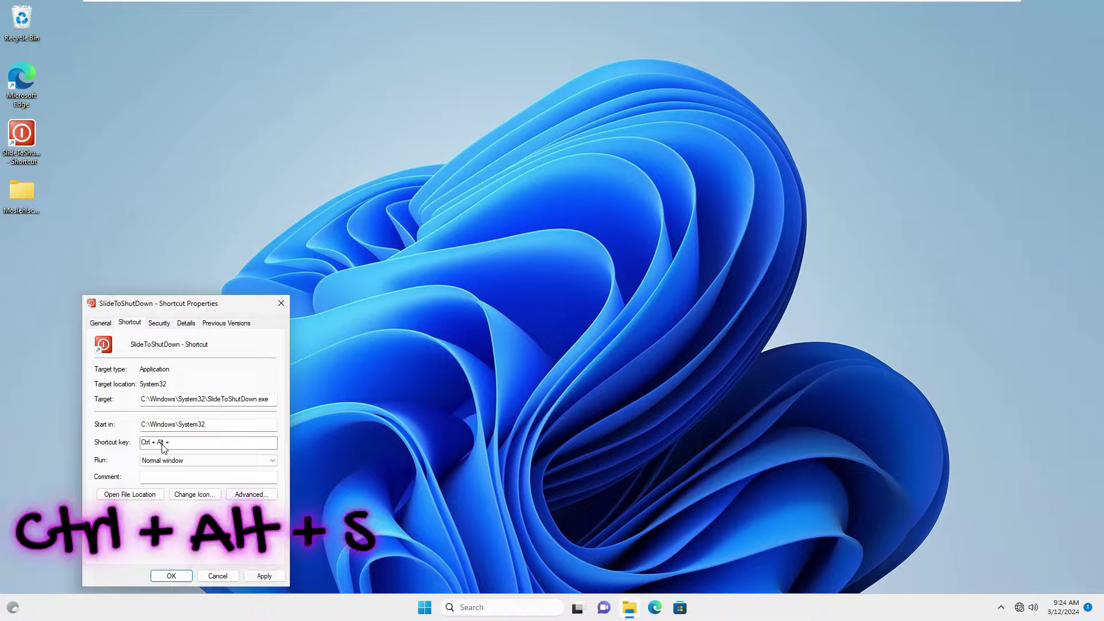
{"action": "key", "text": "ctrl+alt+s"}
{"action": "left_click", "coordinate": [171, 576]}
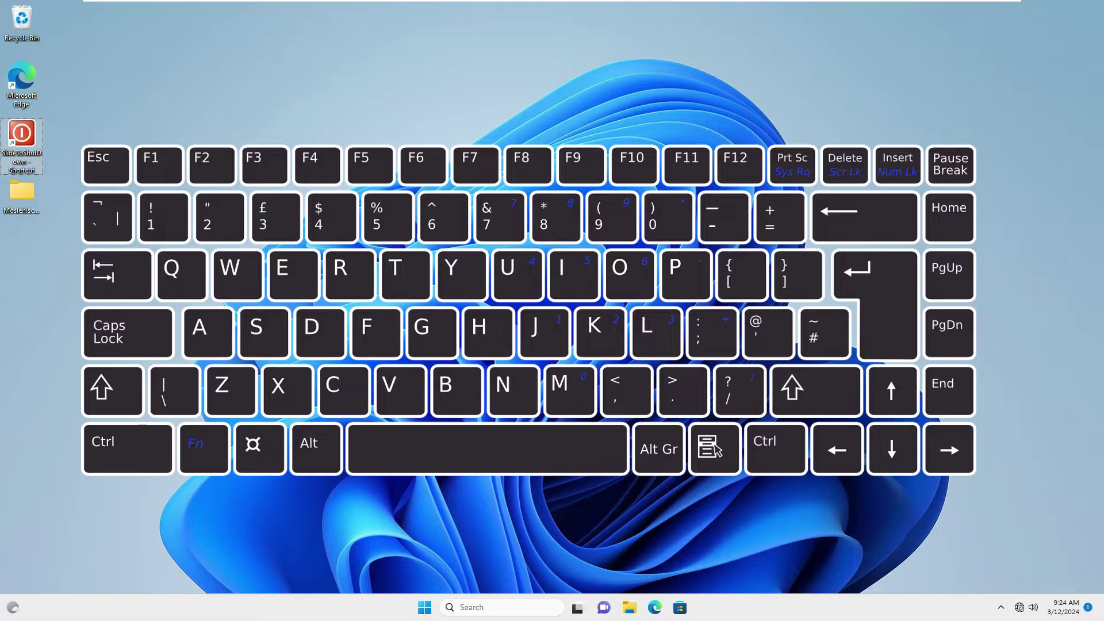
{"action": "key", "text": "ctrl+alt+s"}
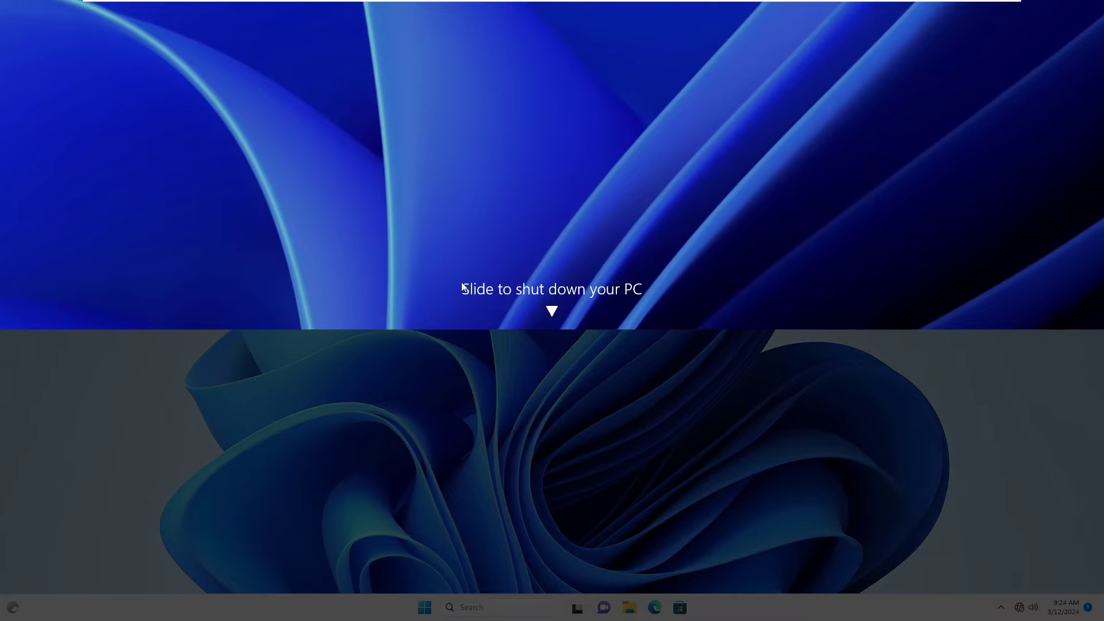
{"action": "left_click", "coordinate": [375, 437]}
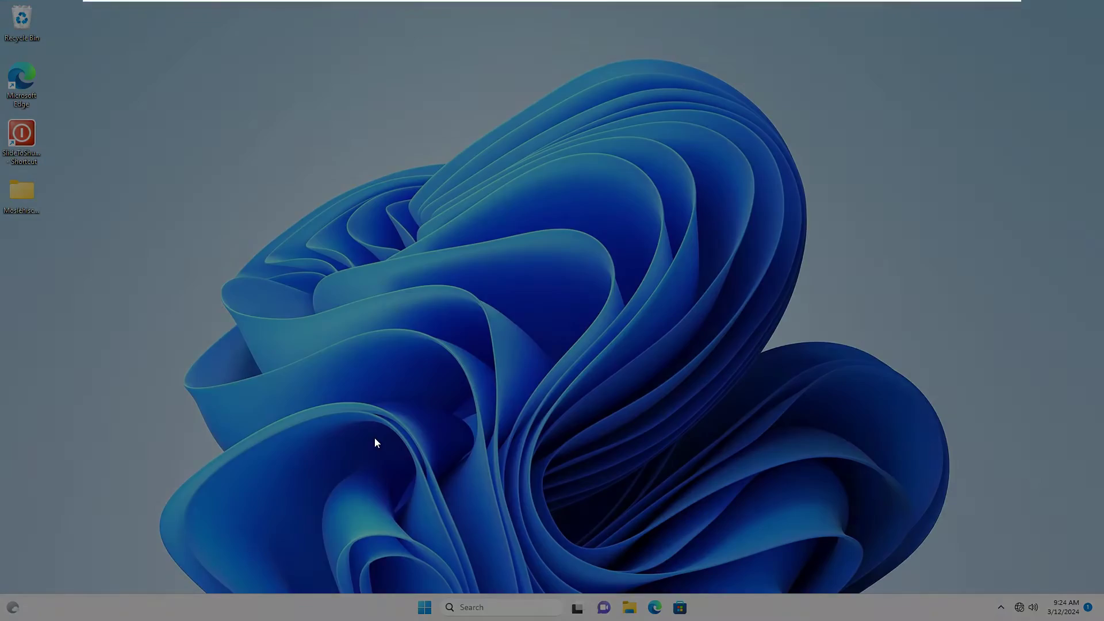